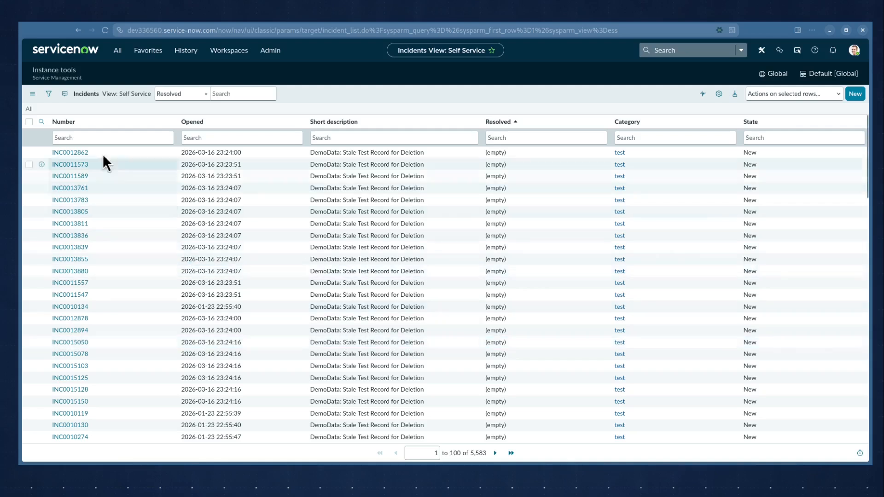
Step: Add a filter condition to the incident list requiring Category is Inquiry / Help
{"action": "left_click", "coordinate": [48, 93]}
{"action": "left_click", "coordinate": [51, 131]}
{"action": "type", "text": "cate"}
{"action": "left_click", "coordinate": [44, 164]}
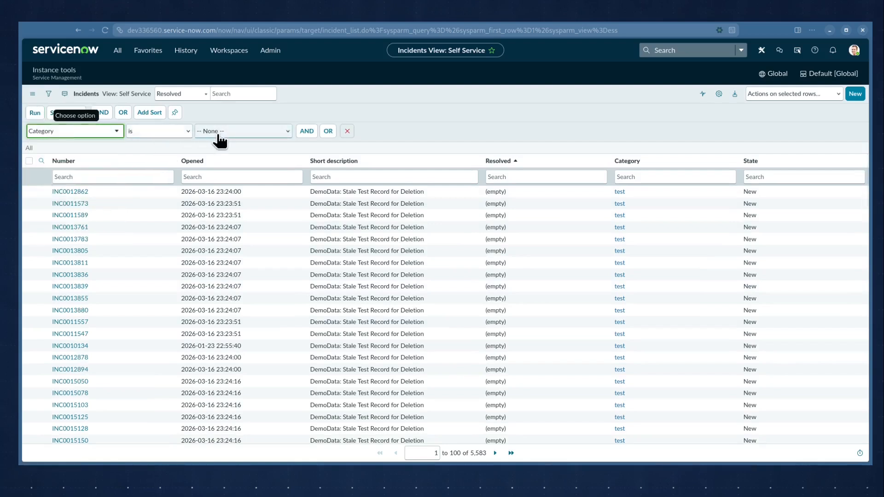
{"action": "left_click", "coordinate": [216, 133]}
{"action": "left_click", "coordinate": [219, 165]}
Step: Add an AND condition to the incident list filter requiring State is Resolved
{"action": "left_click", "coordinate": [307, 131]}
{"action": "left_click", "coordinate": [115, 159]}
{"action": "type", "text": "state"}
{"action": "left_click", "coordinate": [37, 201]}
{"action": "left_click", "coordinate": [243, 159]}
{"action": "left_click", "coordinate": [223, 228]}
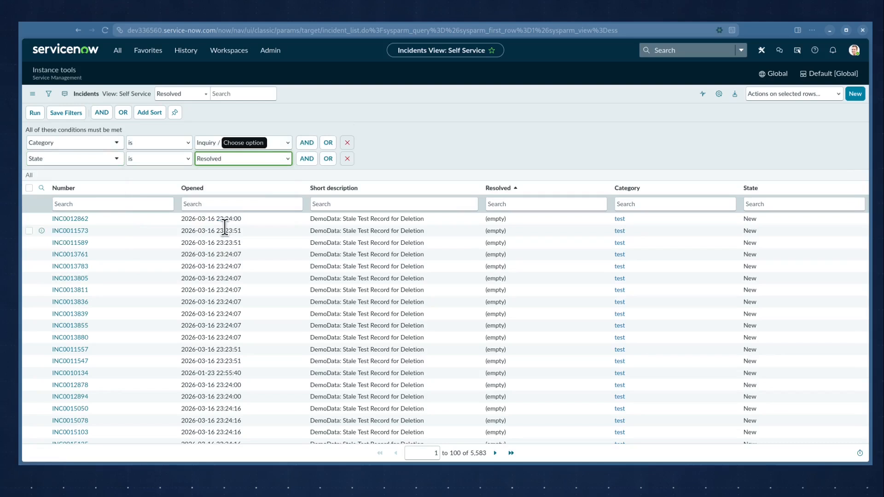
Step: Add an AND condition for Resolved before Last 30 days and run the incident list filter
{"action": "left_click", "coordinate": [307, 158]}
{"action": "left_click", "coordinate": [87, 175]}
{"action": "type", "text": "res"}
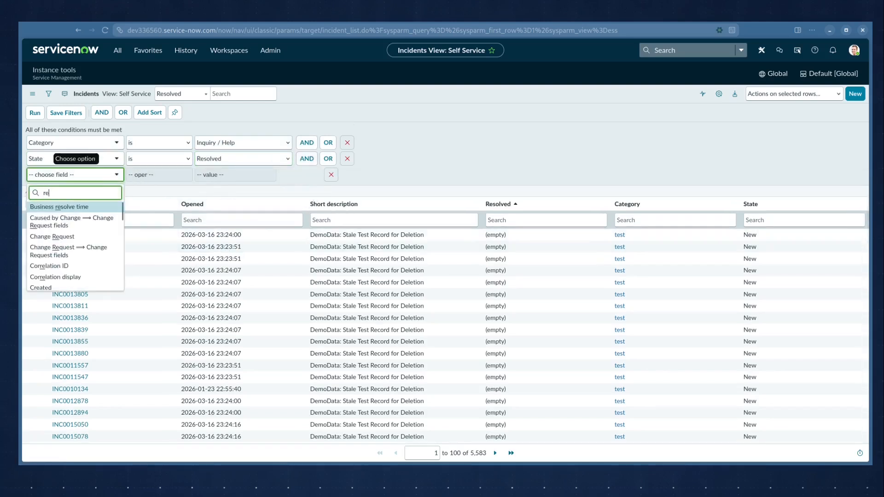
{"action": "left_click", "coordinate": [84, 258]}
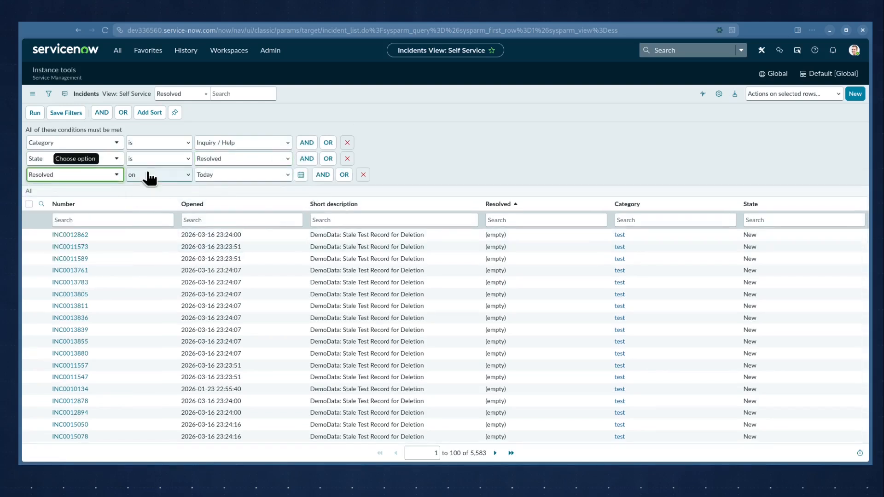
{"action": "left_click", "coordinate": [146, 173]}
{"action": "left_click", "coordinate": [143, 216]}
{"action": "left_click", "coordinate": [228, 175]}
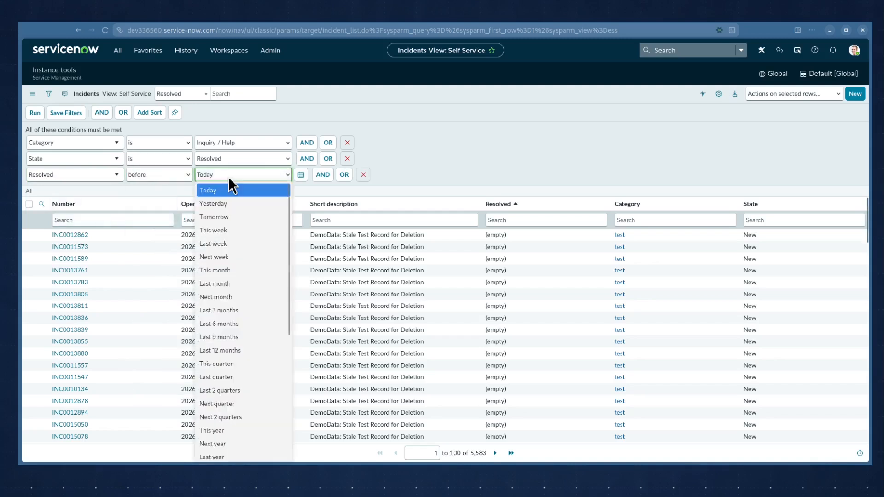
{"action": "scroll", "coordinate": [229, 276], "scroll_direction": "down", "scroll_amount": 4}
{"action": "scroll", "coordinate": [227, 295], "scroll_direction": "down", "scroll_amount": 1}
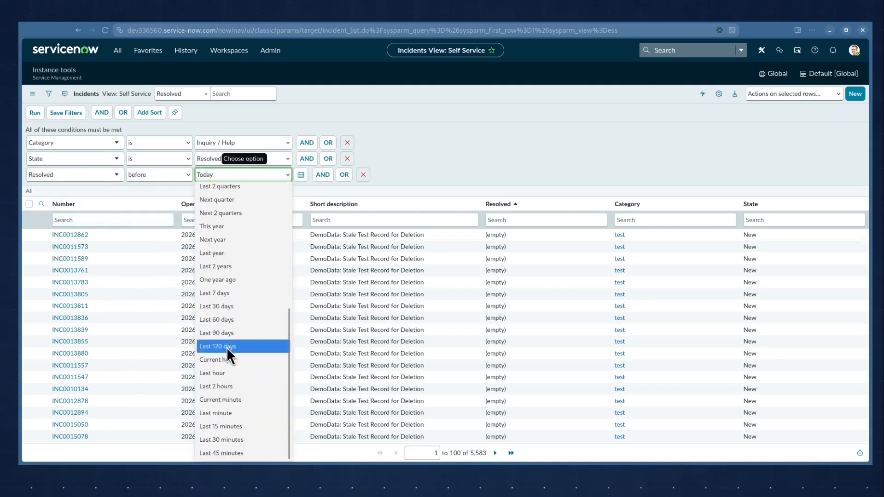
{"action": "left_click", "coordinate": [237, 306]}
{"action": "left_click", "coordinate": [35, 112]}
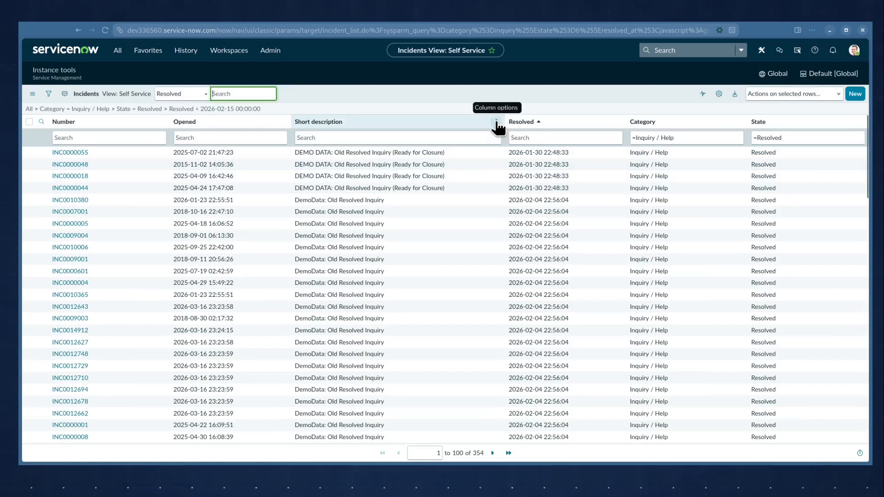
Step: Create a Data Management update job for the filtered incidents using Update All with preview
{"action": "left_click", "coordinate": [497, 123]}
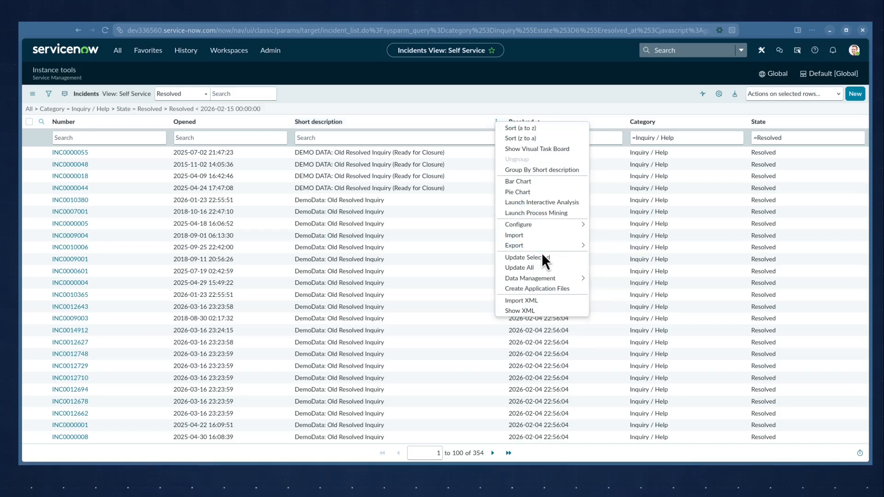
{"action": "mouse_move", "coordinate": [547, 250]}
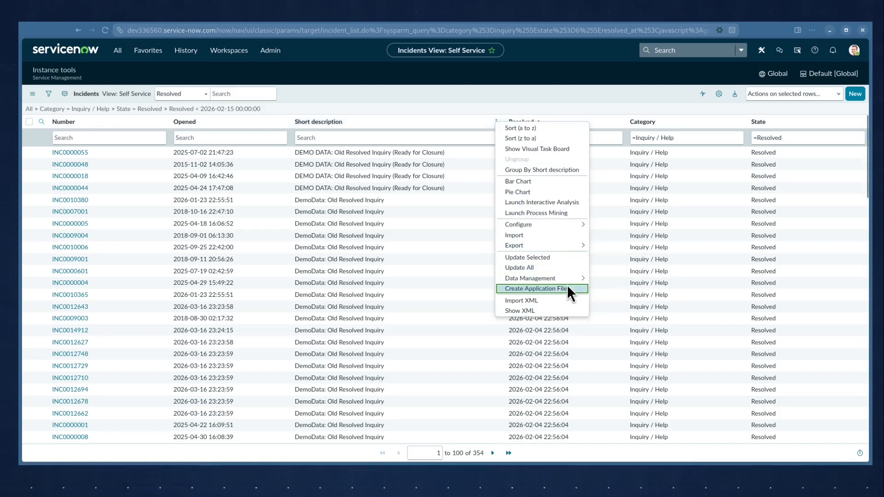
{"action": "mouse_move", "coordinate": [570, 282]}
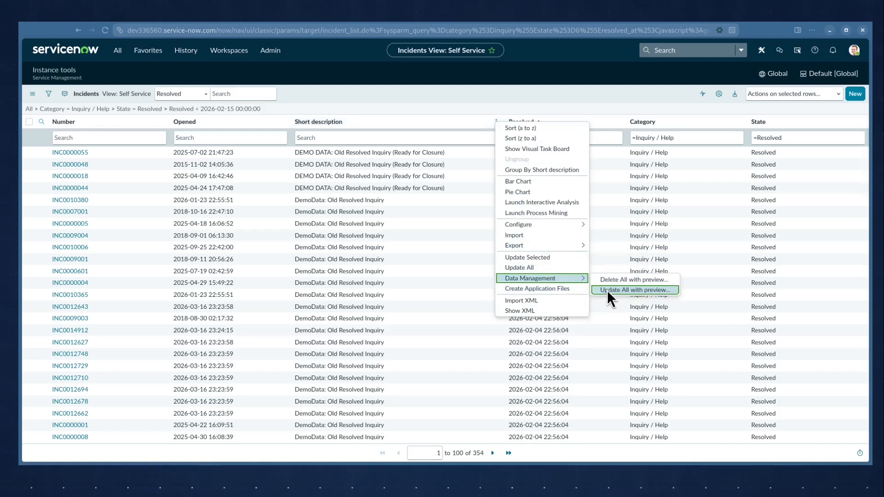
{"action": "key", "text": "Escape"}
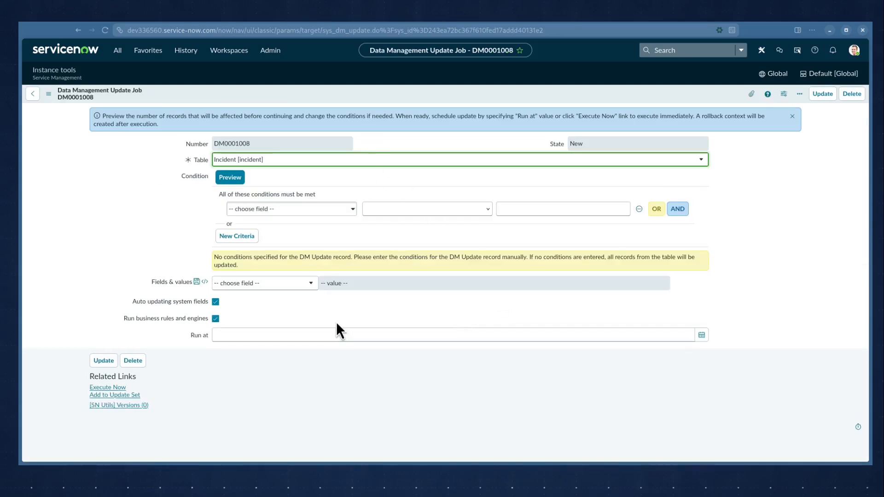
Step: Set the update job's first condition to State is Resolved
{"action": "left_click", "coordinate": [309, 211]}
{"action": "type", "text": "state"}
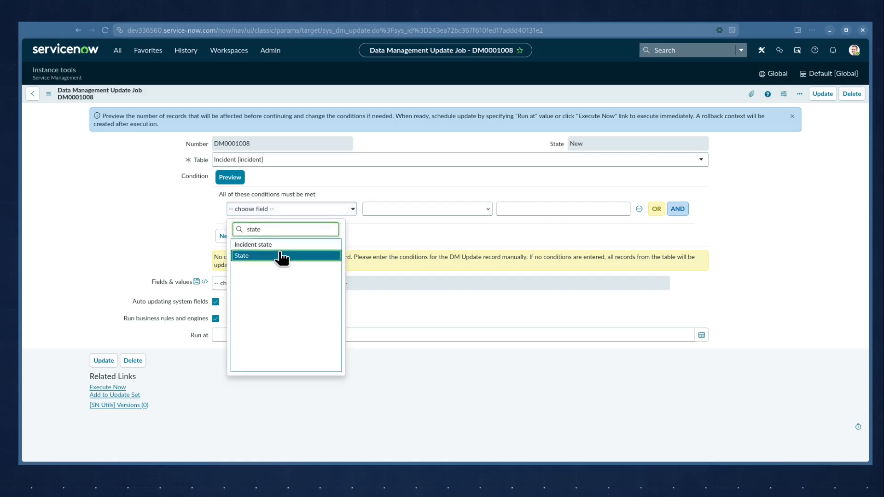
{"action": "left_click", "coordinate": [286, 257]}
{"action": "left_click", "coordinate": [503, 210]}
{"action": "left_click", "coordinate": [512, 266]}
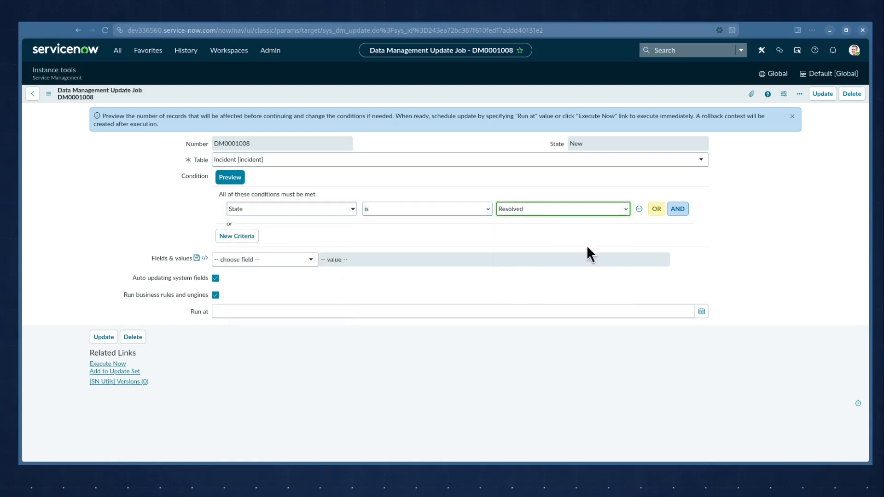
Step: Add an AND condition to the update job requiring Category is Inquiry / Help
{"action": "left_click", "coordinate": [669, 211]}
{"action": "left_click", "coordinate": [290, 226]}
{"action": "type", "text": "ate"}
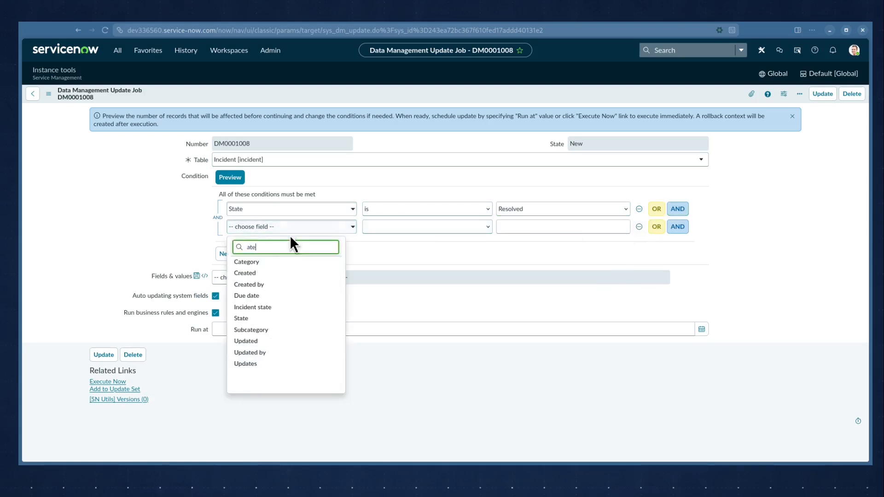
{"action": "left_click", "coordinate": [280, 262]}
{"action": "left_click", "coordinate": [541, 230]}
{"action": "left_click", "coordinate": [529, 255]}
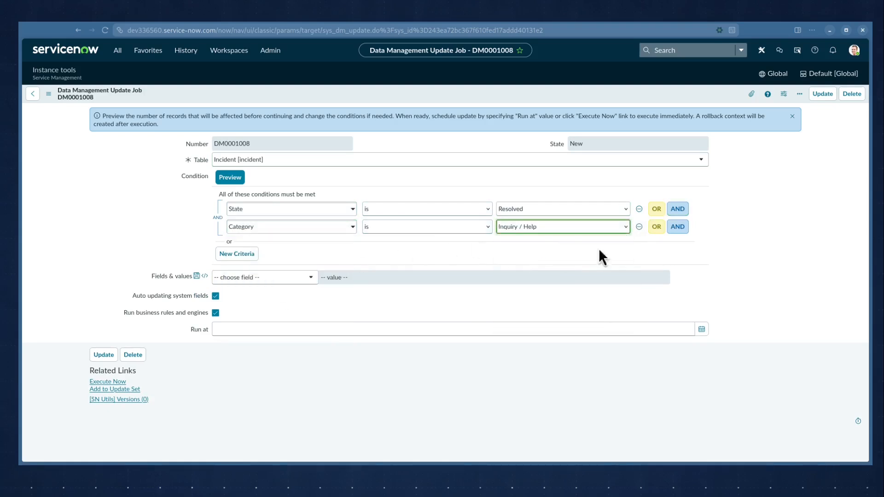
Step: Add an AND condition to the update job for Resolved before Last 30 days and save the record
{"action": "left_click", "coordinate": [677, 227]}
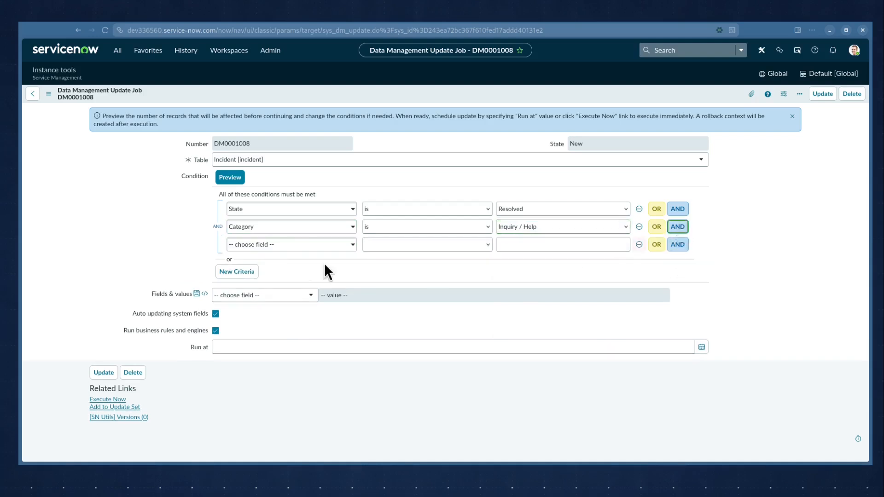
{"action": "left_click", "coordinate": [283, 244]}
{"action": "type", "text": "res"}
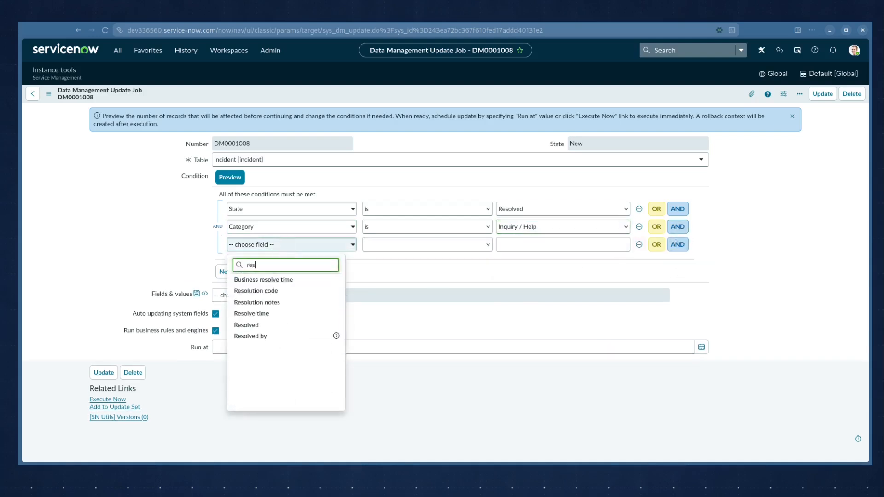
{"action": "left_click", "coordinate": [267, 325]}
{"action": "left_click", "coordinate": [399, 245]}
{"action": "left_click", "coordinate": [390, 285]}
{"action": "left_click", "coordinate": [529, 246]}
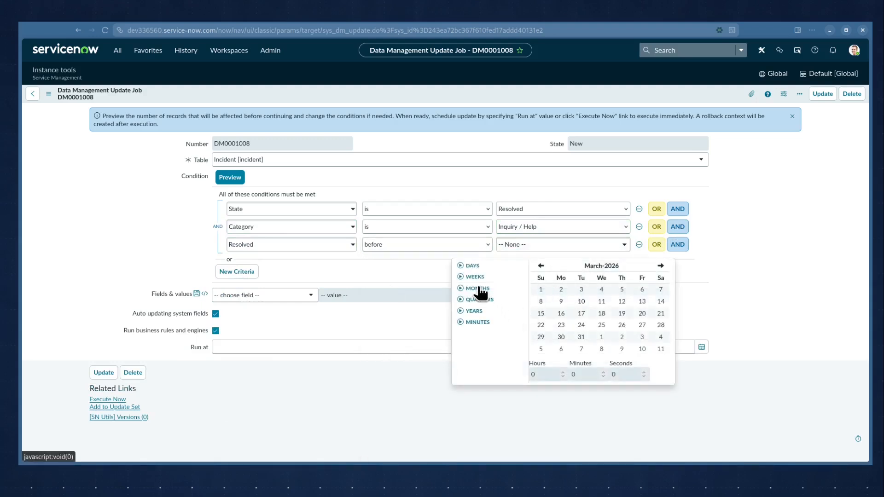
{"action": "left_click", "coordinate": [471, 267]}
{"action": "left_click", "coordinate": [483, 308]}
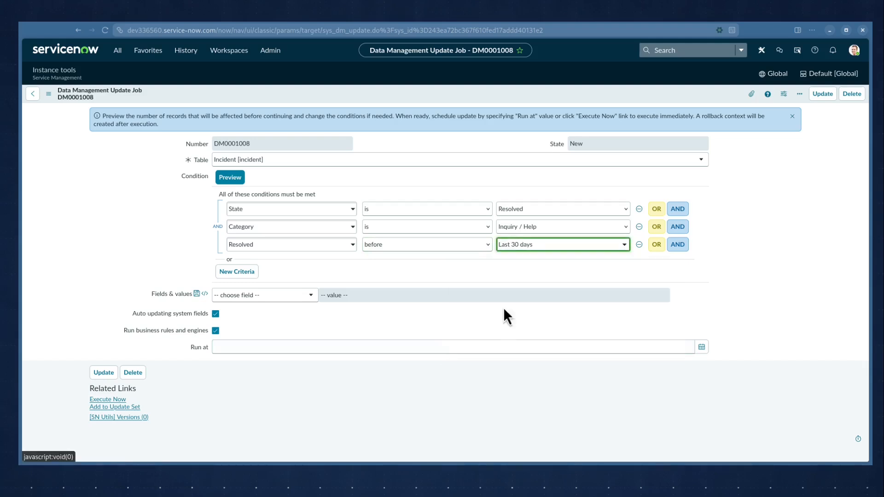
{"action": "right_click", "coordinate": [324, 92]}
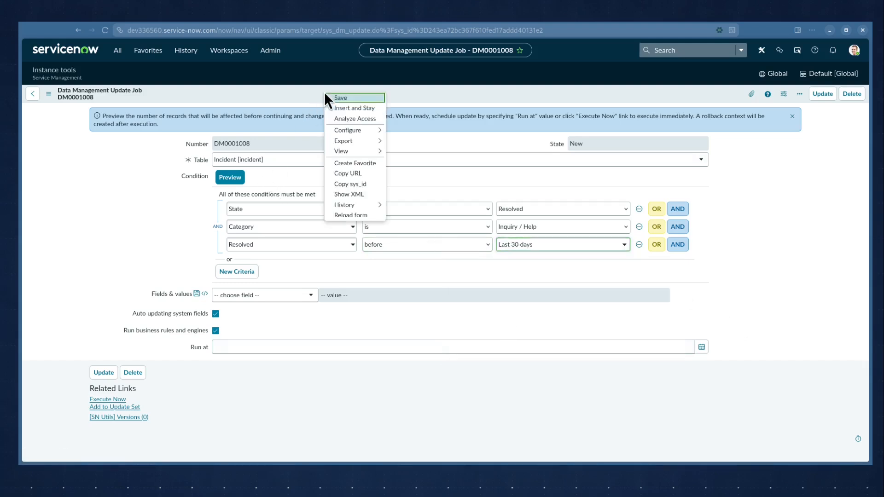
{"action": "left_click", "coordinate": [334, 98]}
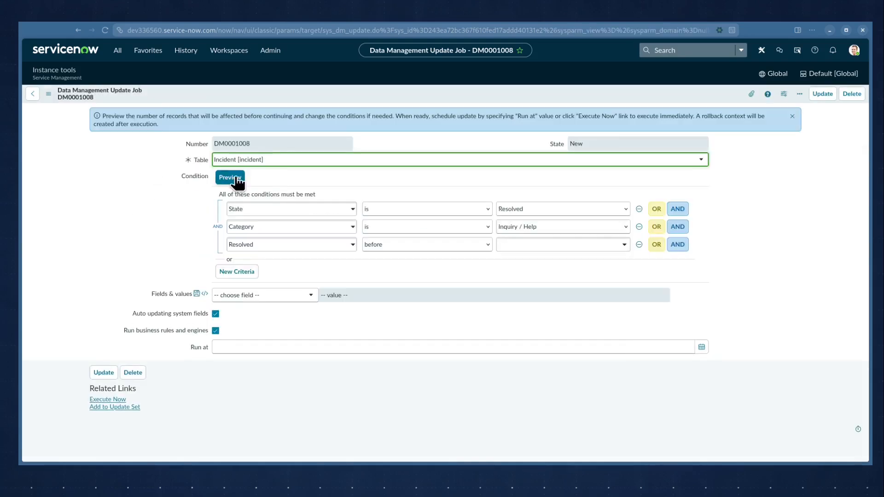
Step: Preview the update job's conditions and look through the list of matching incidents
{"action": "left_click", "coordinate": [231, 180]}
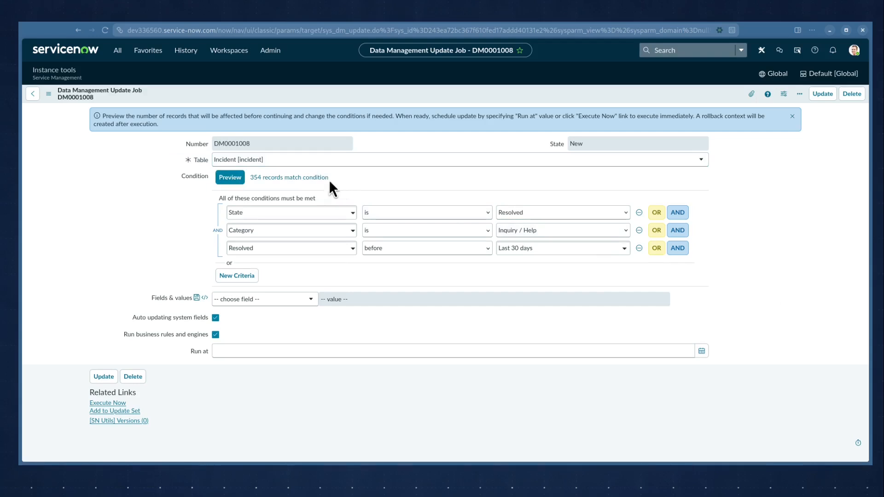
{"action": "left_click", "coordinate": [318, 178]}
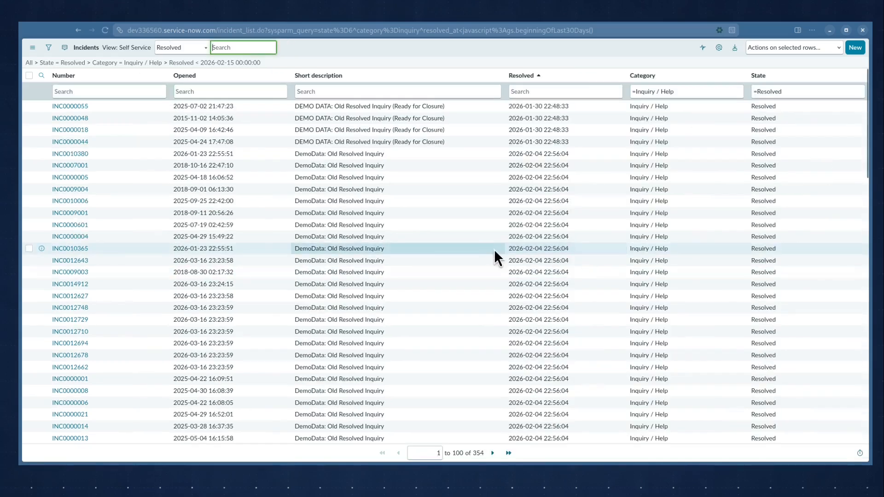
{"action": "scroll", "coordinate": [420, 251], "scroll_direction": "down", "scroll_amount": 8}
{"action": "scroll", "coordinate": [421, 251], "scroll_direction": "down", "scroll_amount": 10}
{"action": "scroll", "coordinate": [421, 250], "scroll_direction": "up", "scroll_amount": 12}
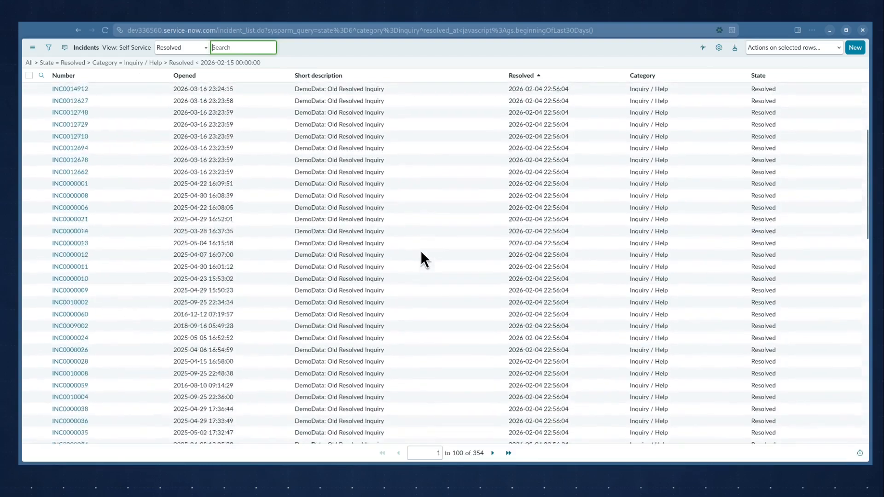
{"action": "scroll", "coordinate": [421, 251], "scroll_direction": "up", "scroll_amount": 4}
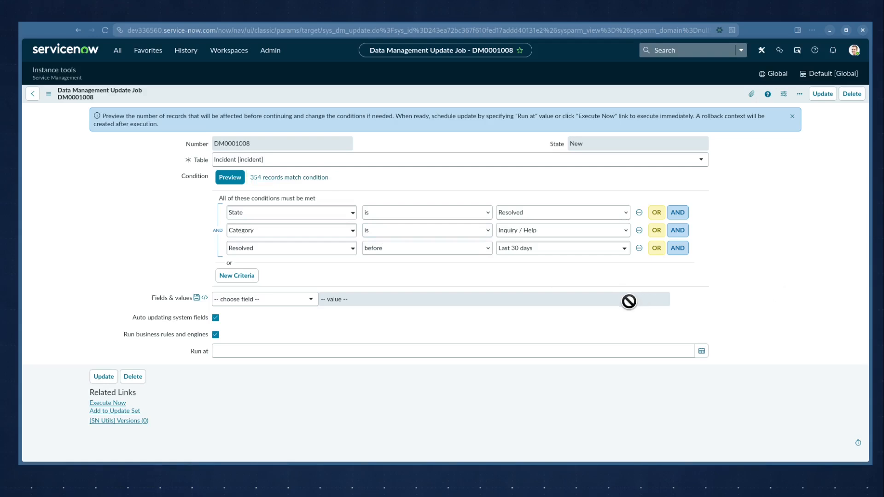
Step: Specify State as the field to update in the job and set its value to Closed
{"action": "left_click", "coordinate": [261, 304]}
{"action": "type", "text": "state"}
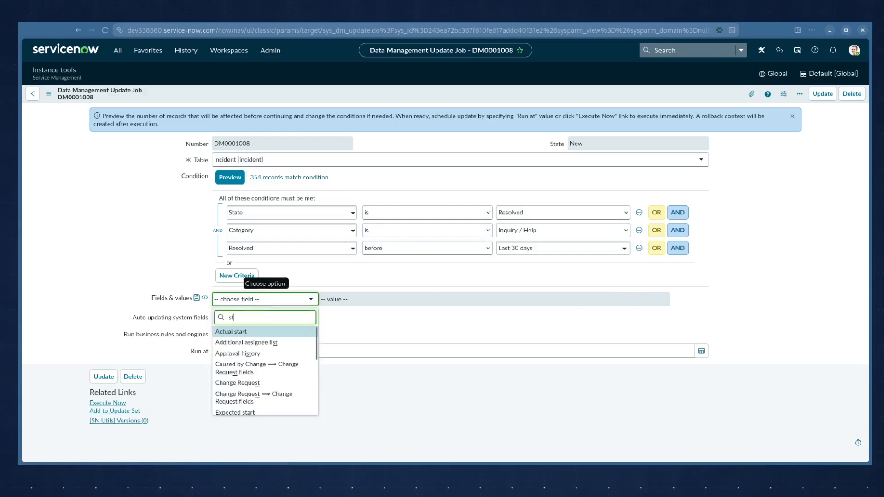
{"action": "left_click", "coordinate": [254, 342]}
{"action": "left_click", "coordinate": [406, 306]}
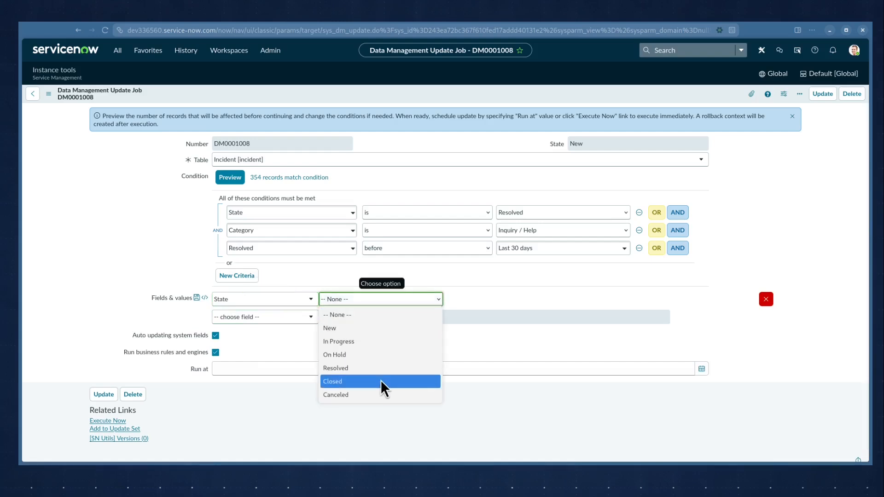
{"action": "left_click", "coordinate": [432, 381]}
Step: Turn off Auto updating system fields and Run business rules and engines, and save the update job
{"action": "scroll", "coordinate": [756, 359], "scroll_direction": "down", "scroll_amount": 1}
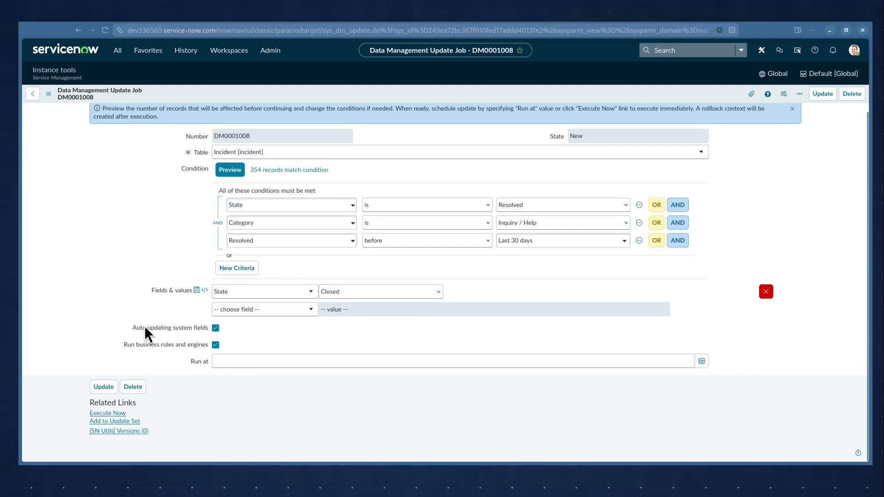
{"action": "mouse_move", "coordinate": [150, 336]}
{"action": "left_click", "coordinate": [216, 329]}
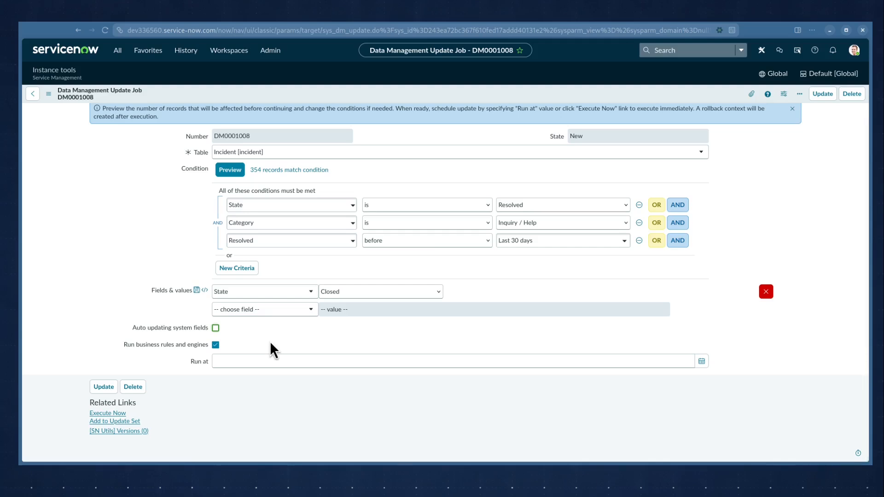
{"action": "left_click", "coordinate": [216, 345]}
{"action": "right_click", "coordinate": [398, 94]}
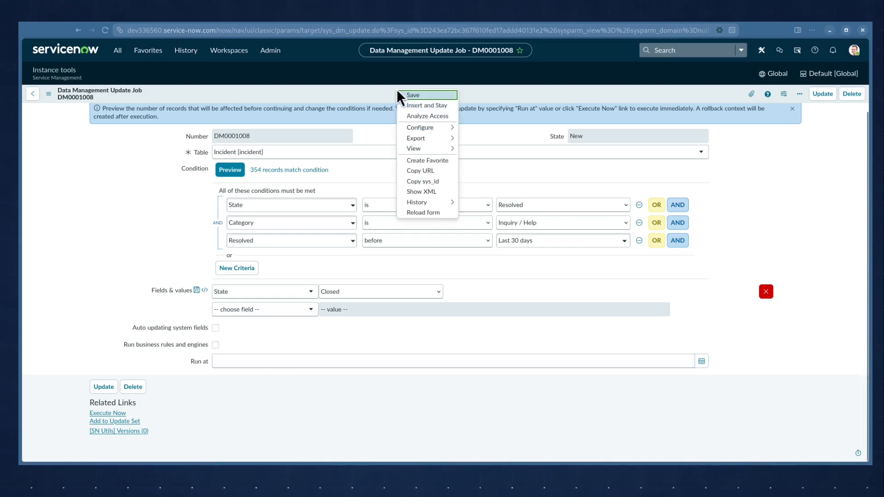
{"action": "left_click", "coordinate": [408, 95]}
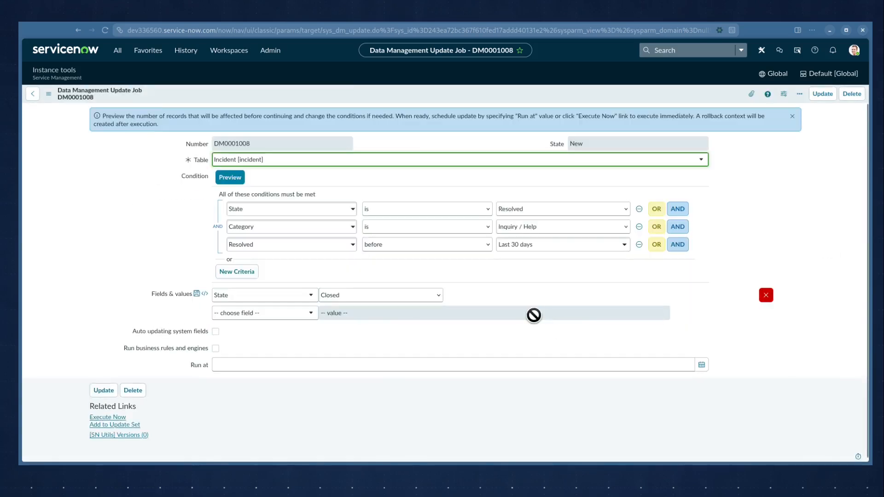
Step: Preview the saved update job again, check the matching incidents, and return to the job form
{"action": "left_click", "coordinate": [230, 178]}
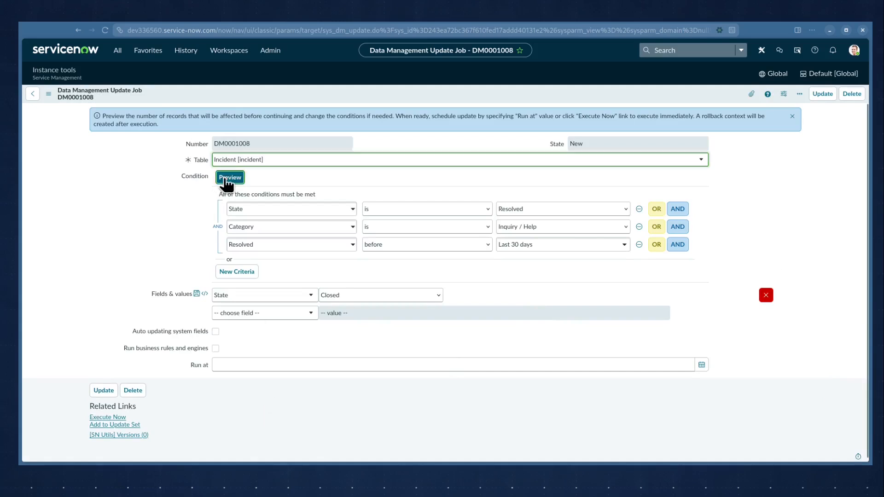
{"action": "left_click", "coordinate": [281, 179]}
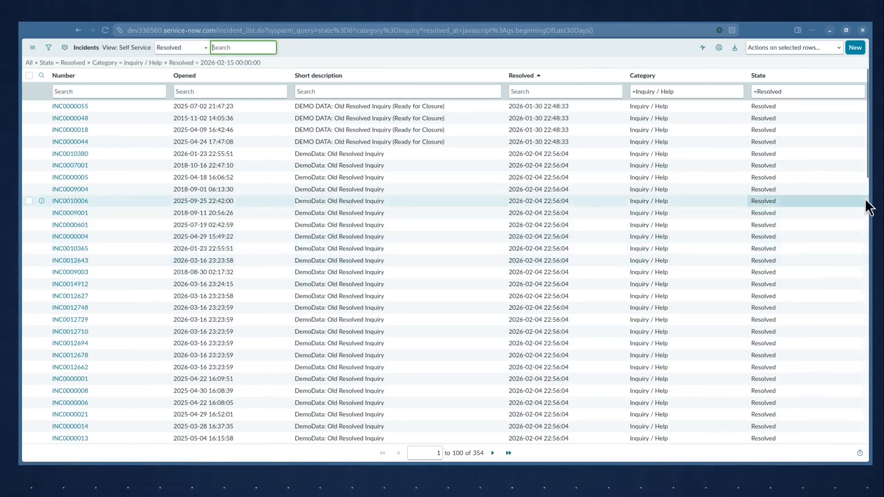
{"action": "mouse_move", "coordinate": [873, 206]}
{"action": "left_click", "coordinate": [833, 100]}
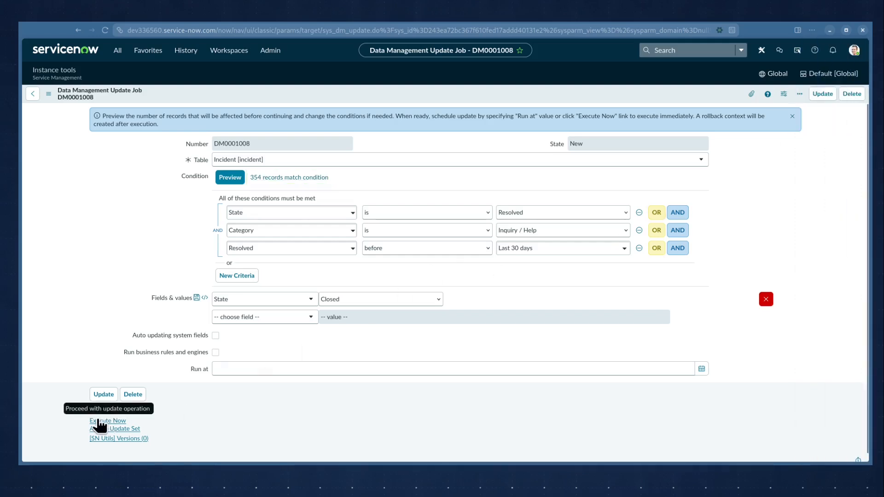
Step: Execute the update job immediately and confirm the operation
{"action": "left_click", "coordinate": [98, 421]}
{"action": "left_click", "coordinate": [495, 315]}
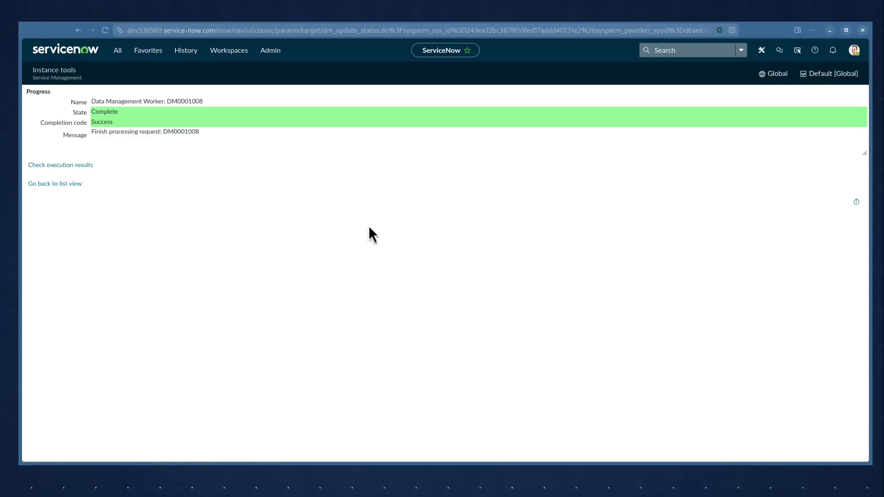
Step: Refresh the filtered Resolved Inquiry / Help incident list to verify the update, and open the update job's execution results
{"action": "mouse_move", "coordinate": [858, 226]}
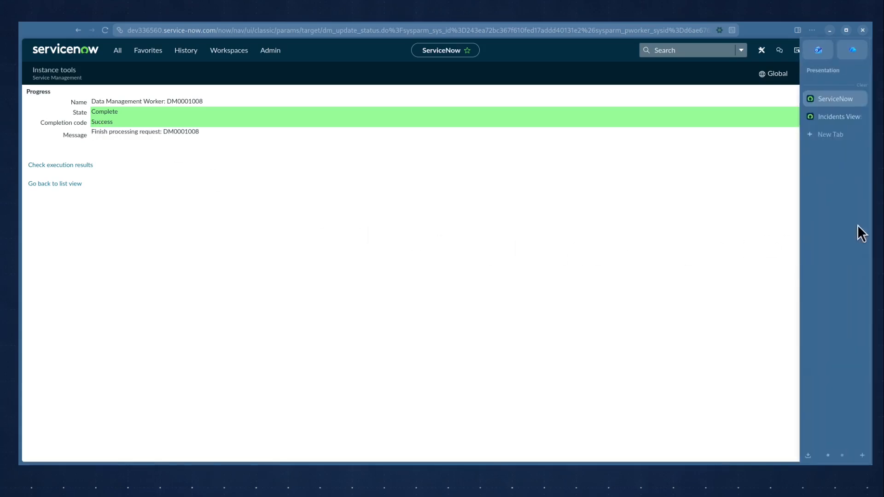
{"action": "left_click", "coordinate": [831, 119]}
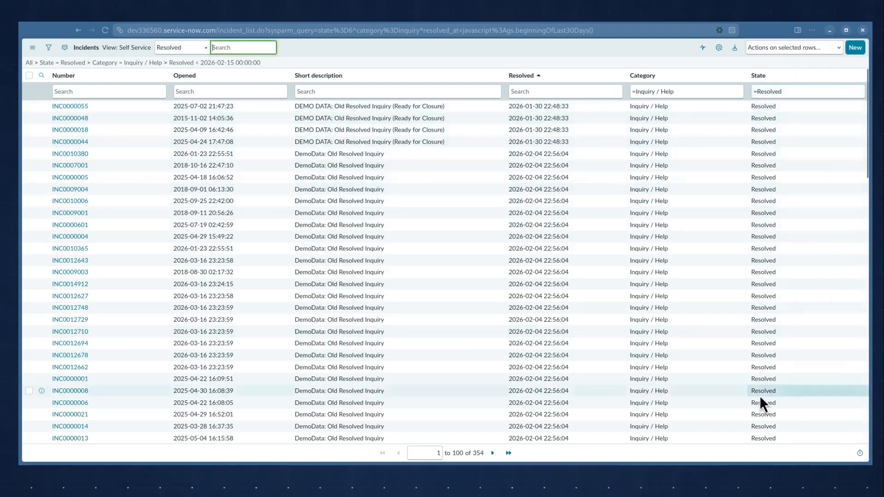
{"action": "left_click", "coordinate": [250, 64]}
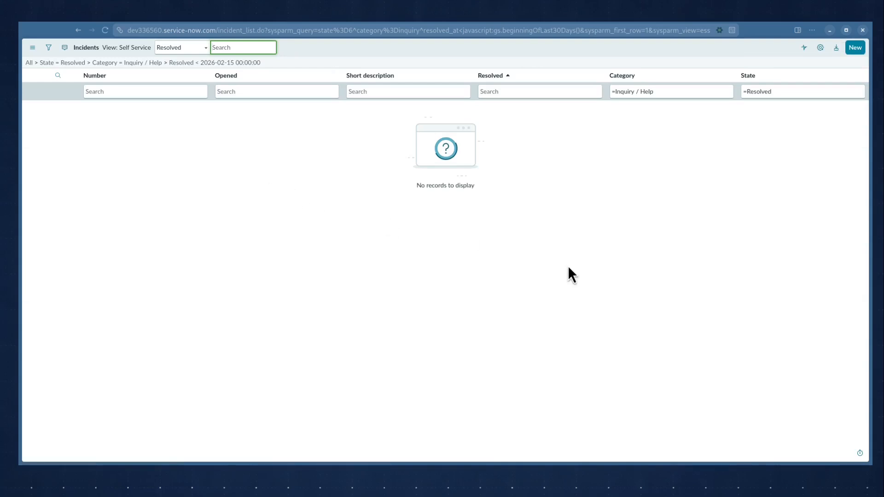
{"action": "mouse_move", "coordinate": [876, 143]}
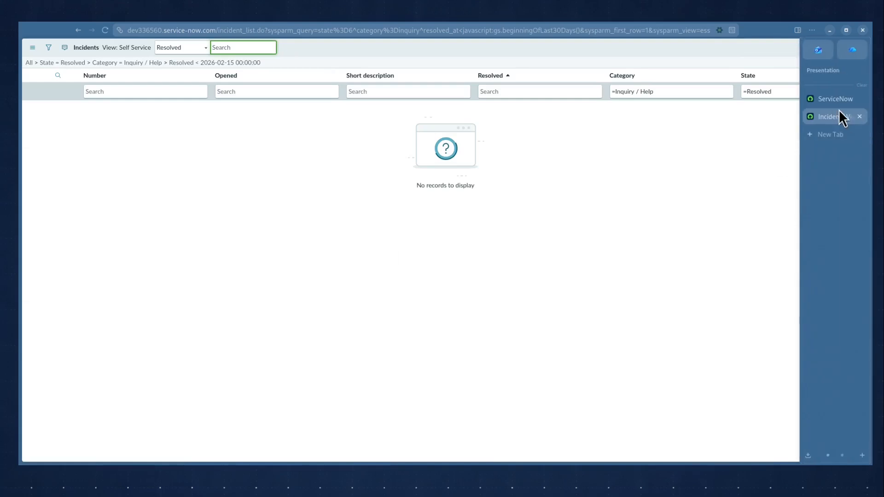
{"action": "left_click", "coordinate": [832, 100]}
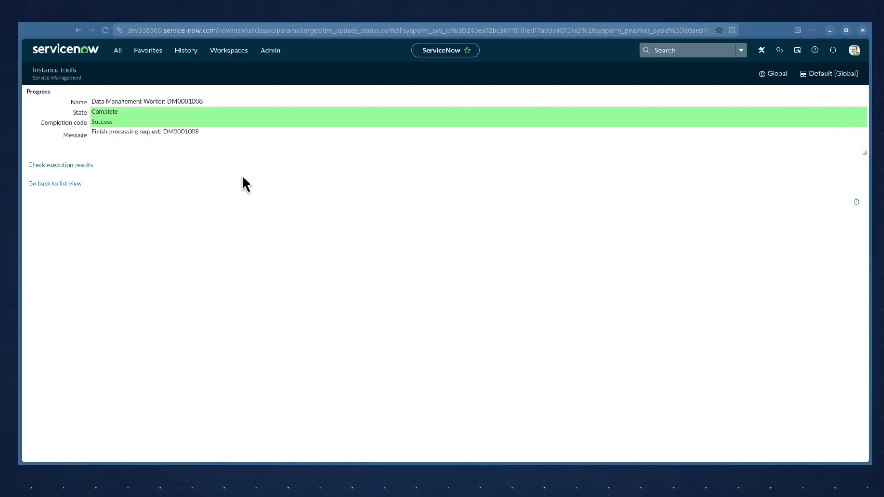
{"action": "left_click", "coordinate": [72, 168]}
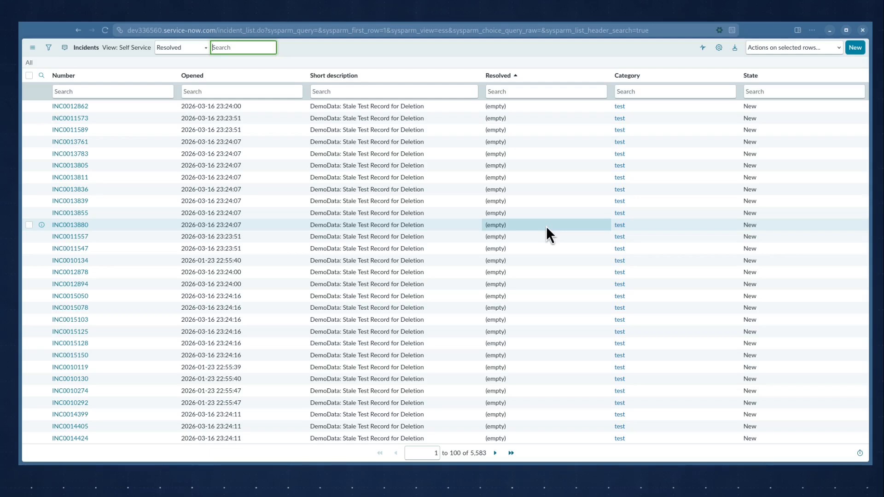
Step: Filter the incident list to records whose short description contains "stale"
{"action": "left_click", "coordinate": [410, 91]}
{"action": "type", "text": "*stale"}
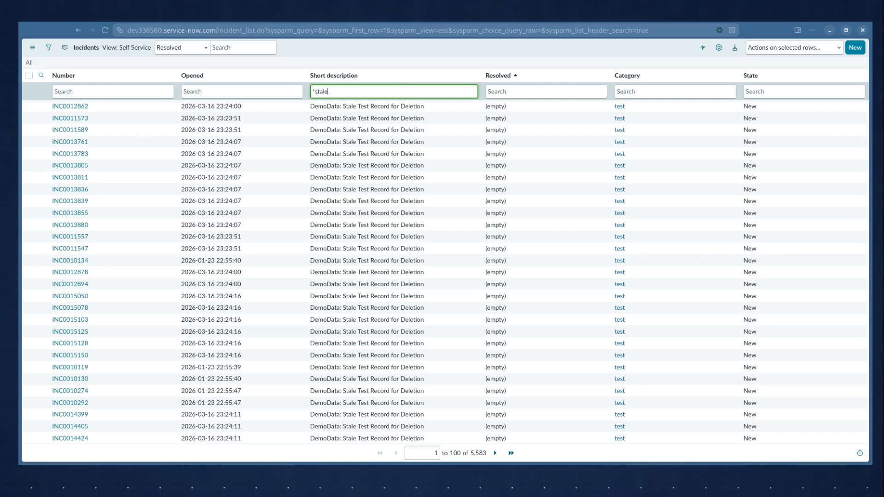
{"action": "key", "text": "Return"}
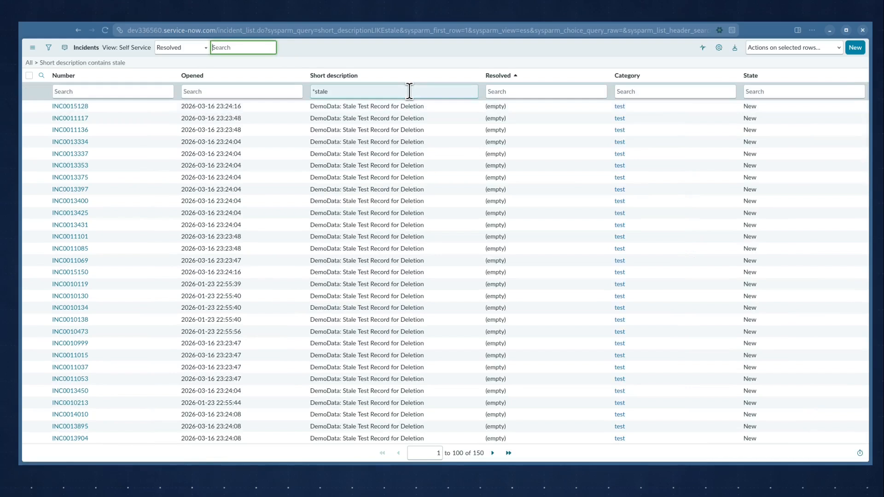
Step: Create a Delete All with preview data management job from the filtered incident list
{"action": "left_click", "coordinate": [472, 76]}
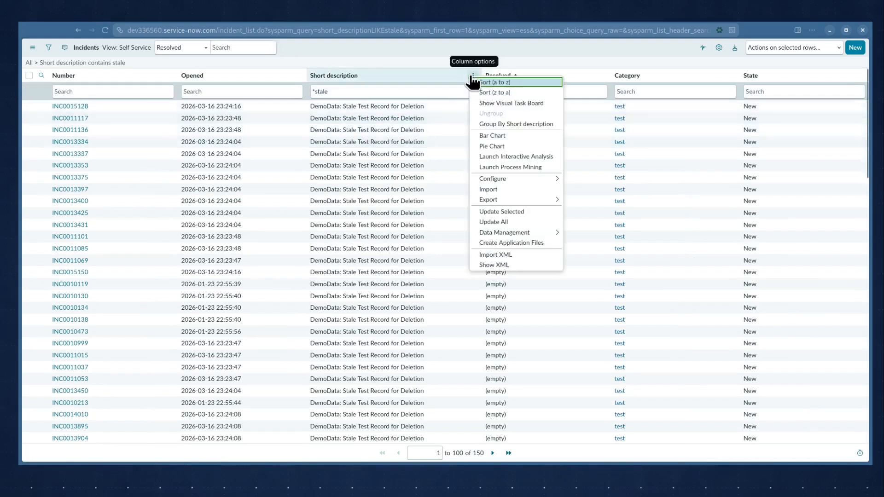
{"action": "mouse_move", "coordinate": [533, 233]}
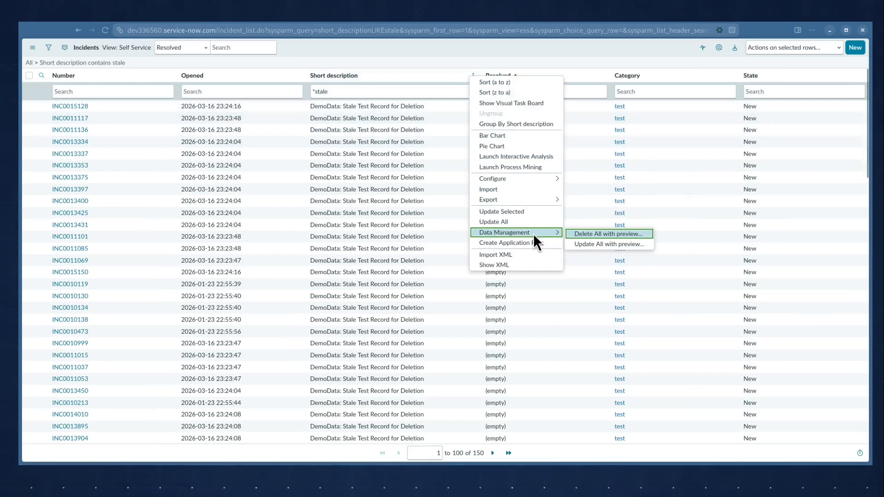
{"action": "left_click", "coordinate": [576, 232]}
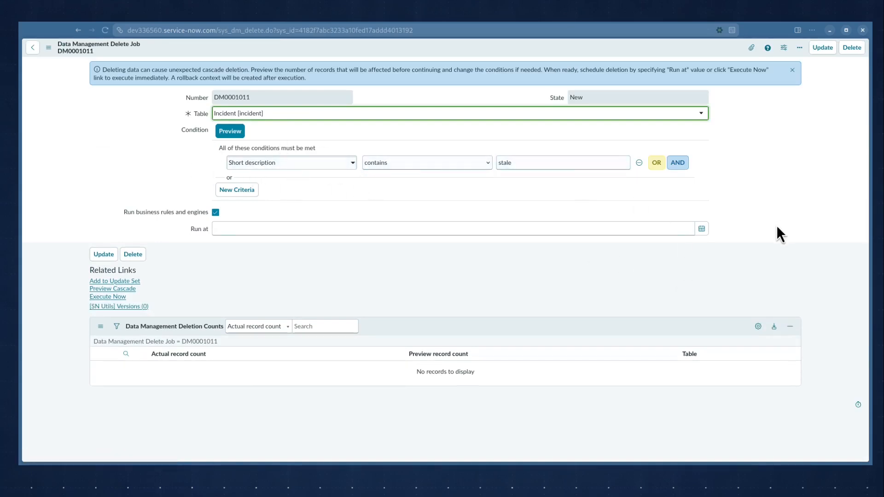
Step: Preview the delete job's condition, review the matching incidents, and return to the job form
{"action": "left_click", "coordinate": [236, 131]}
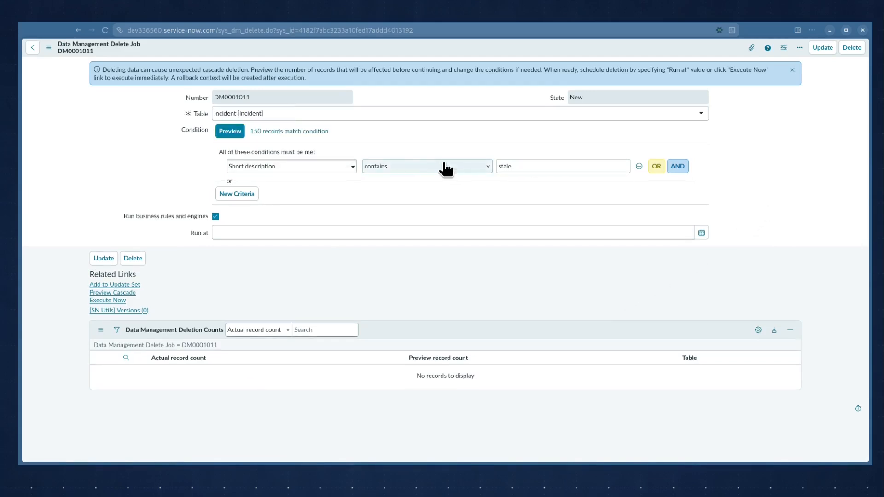
{"action": "left_click", "coordinate": [274, 131]}
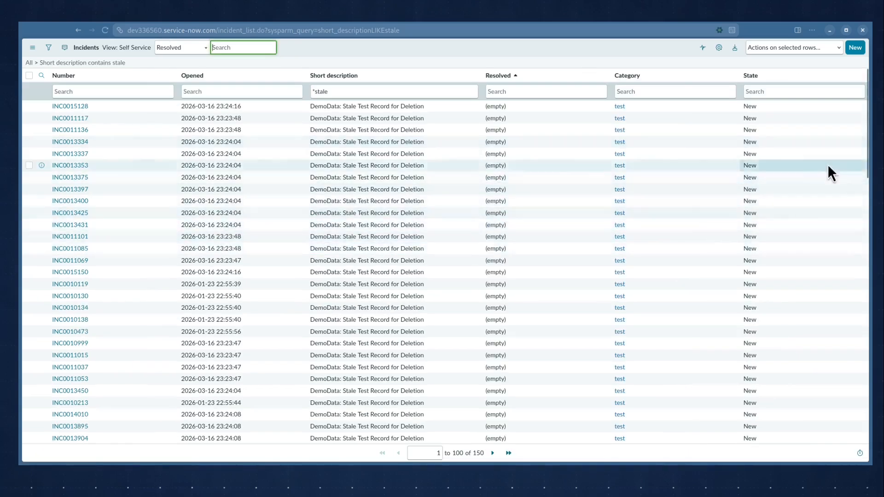
{"action": "mouse_move", "coordinate": [846, 147]}
{"action": "left_click", "coordinate": [832, 101]}
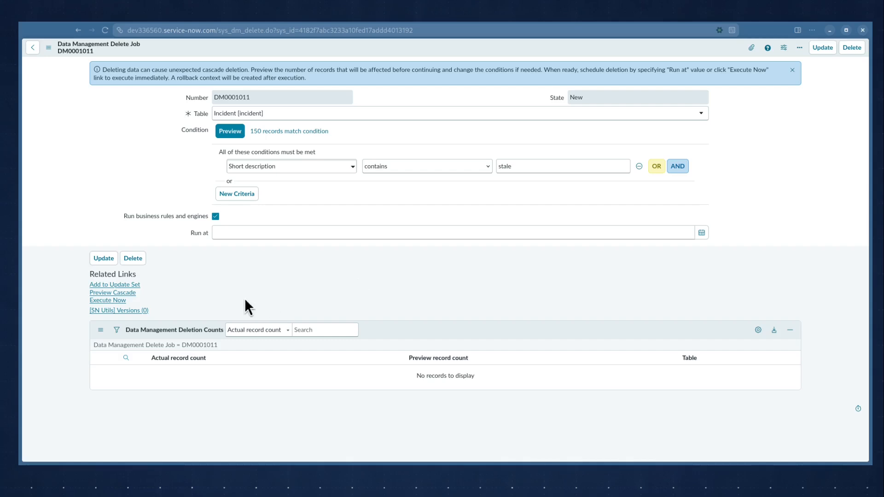
Step: Run Preview Cascade on the delete job and examine the preview record count for each affected table
{"action": "left_click", "coordinate": [124, 293]}
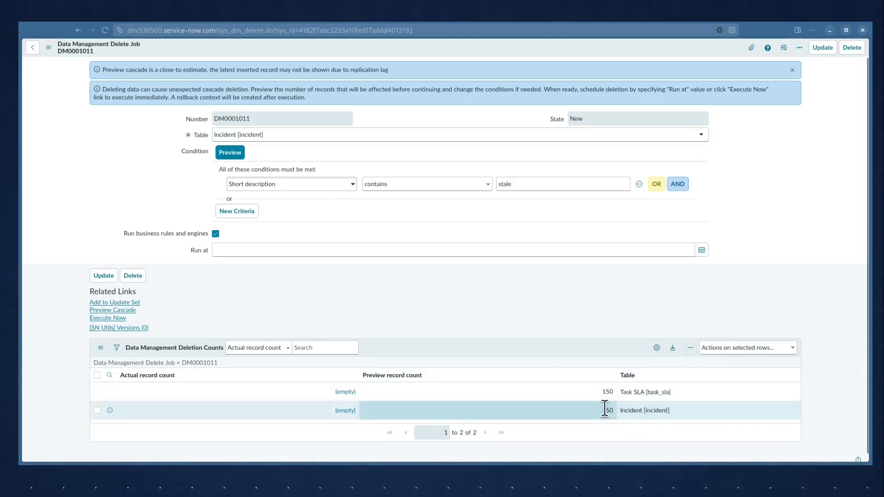
{"action": "left_click_drag", "start_coordinate": [599, 390], "coordinate": [616, 391]}
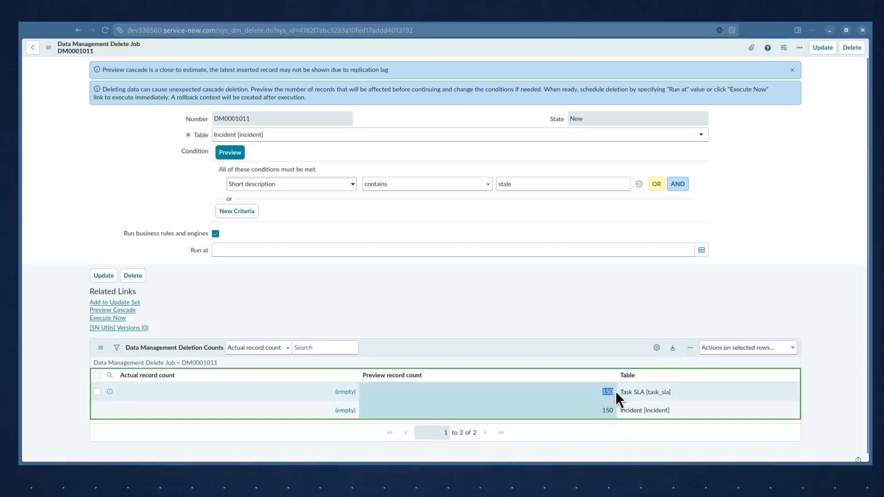
{"action": "left_click", "coordinate": [828, 393]}
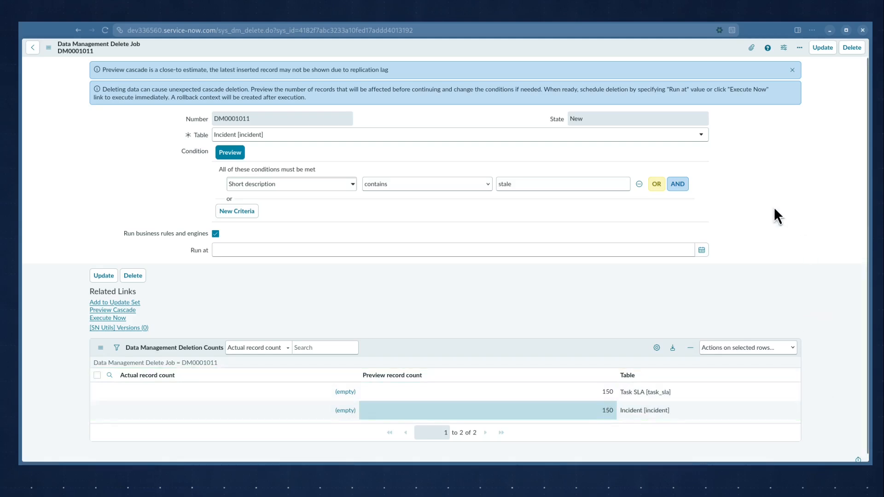
Step: Recheck the stale incident list, execute the delete job immediately, and confirm the deletion
{"action": "mouse_move", "coordinate": [875, 182]}
{"action": "left_click", "coordinate": [819, 120]}
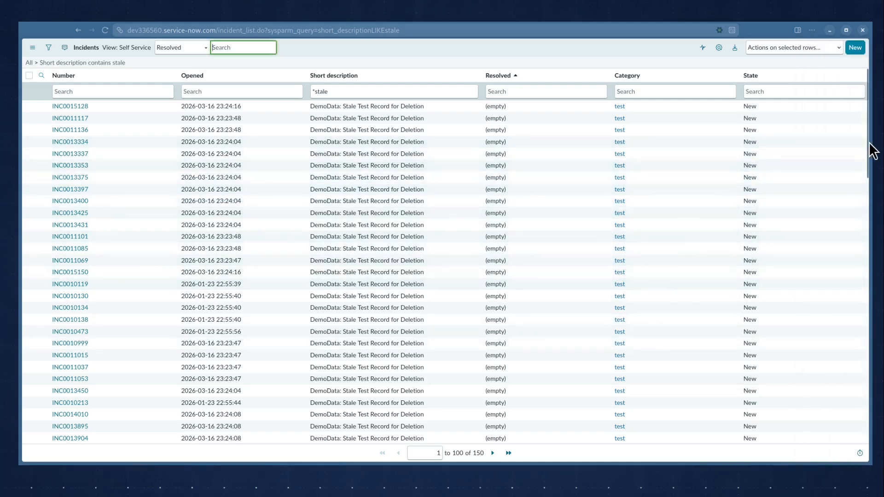
{"action": "mouse_move", "coordinate": [873, 147]}
{"action": "left_click", "coordinate": [831, 102]}
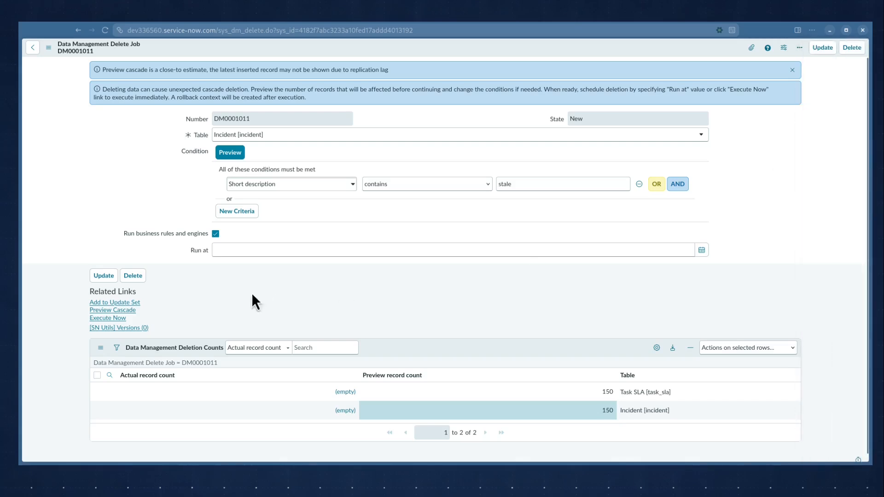
{"action": "left_click", "coordinate": [115, 318]}
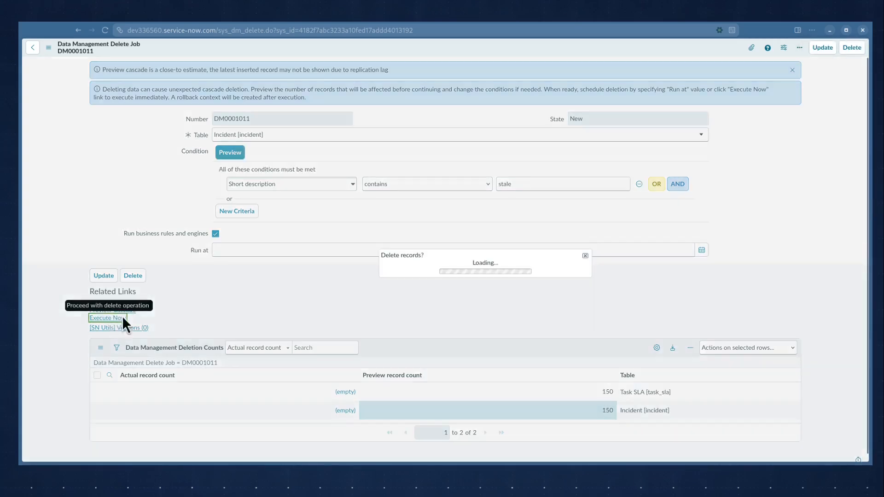
{"action": "left_click", "coordinate": [482, 287]}
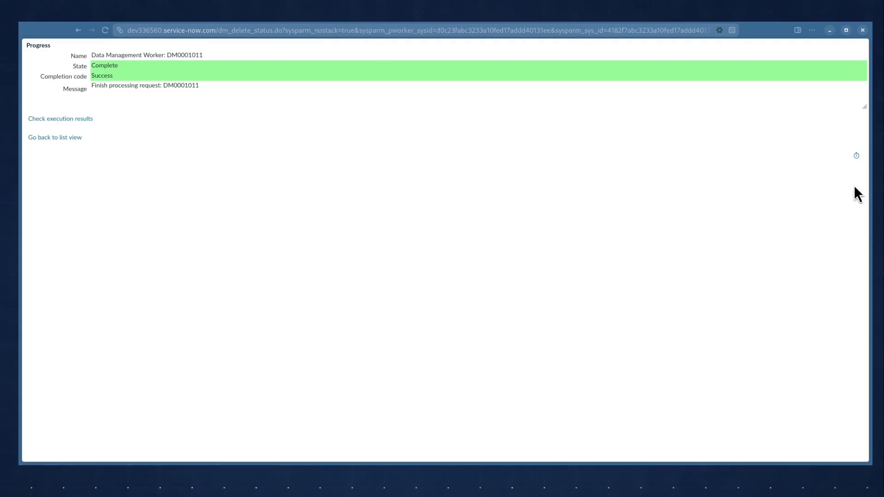
Step: Refresh the stale incident list to verify the deletion, and open the delete job's execution results
{"action": "mouse_move", "coordinate": [874, 192]}
{"action": "left_click", "coordinate": [830, 120]}
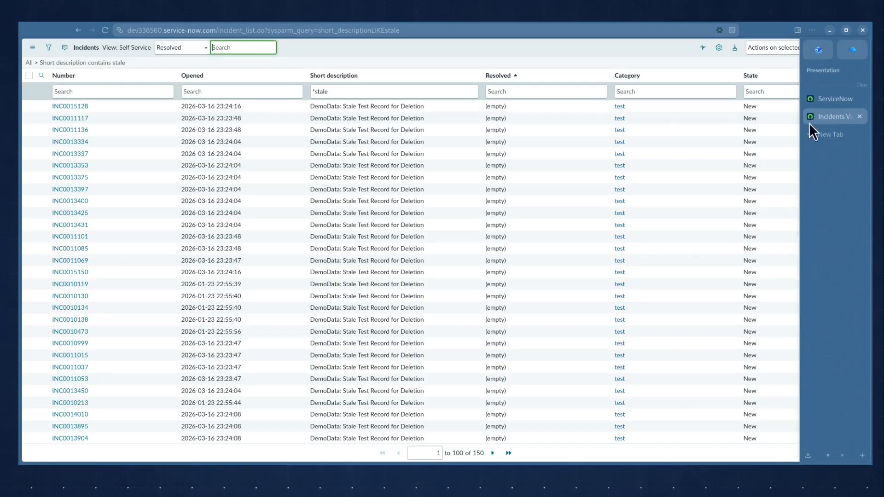
{"action": "left_click", "coordinate": [119, 64]}
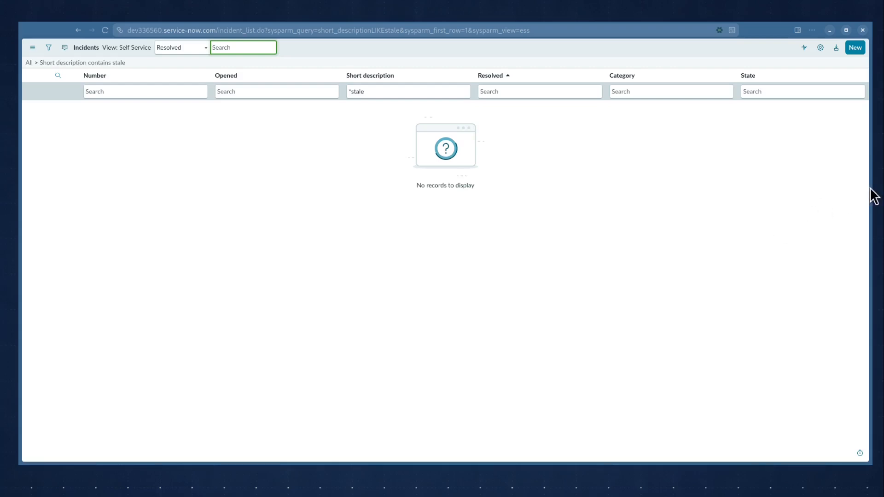
{"action": "mouse_move", "coordinate": [854, 167]}
{"action": "left_click", "coordinate": [837, 104]}
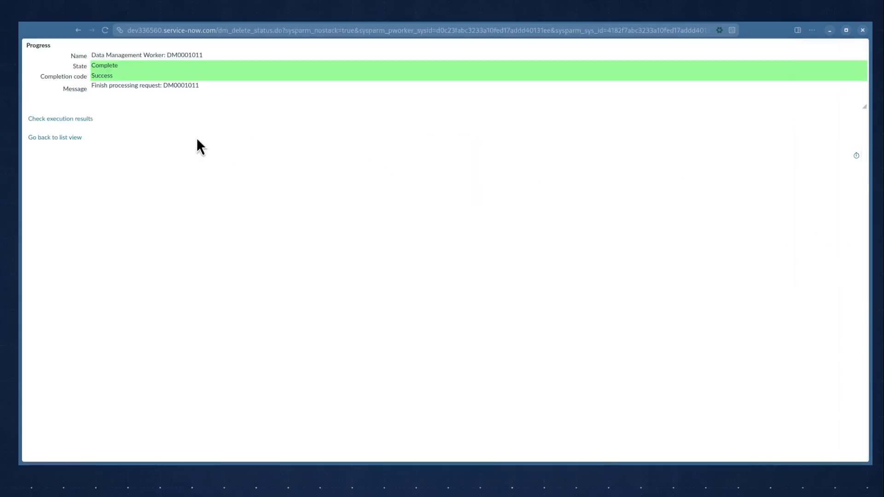
{"action": "left_click", "coordinate": [68, 120]}
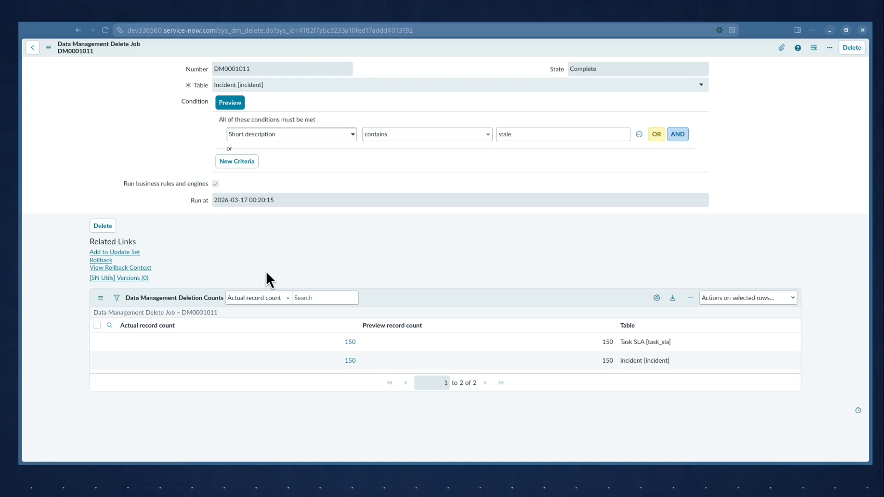
Step: Roll back the completed delete job, confirm the rollback, and close its progress dialog
{"action": "left_click", "coordinate": [101, 261]}
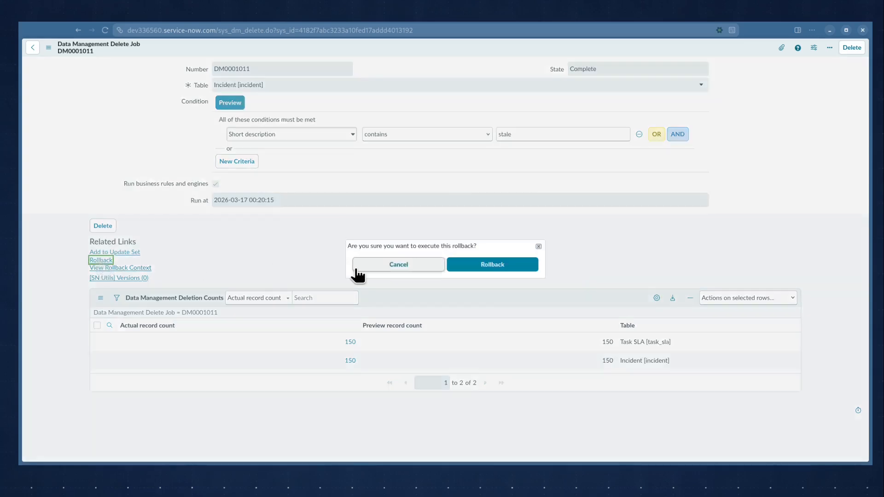
{"action": "left_click", "coordinate": [498, 267]}
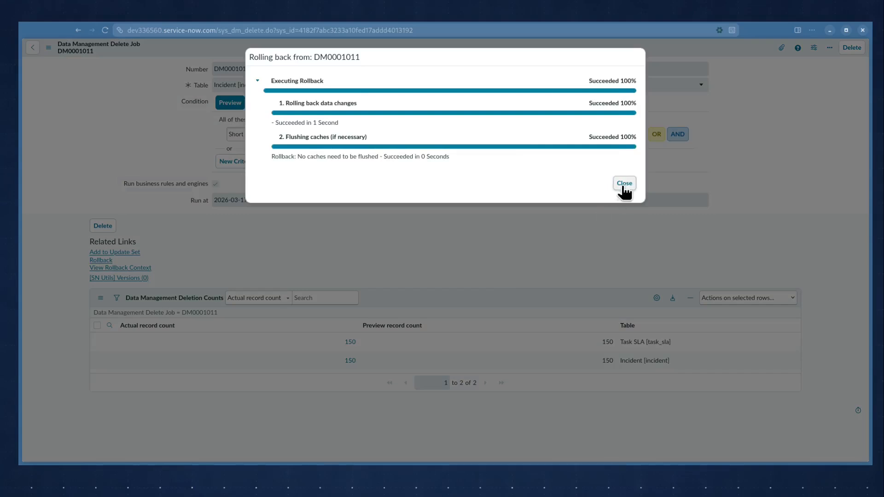
{"action": "left_click", "coordinate": [624, 184]}
Step: Return to the incident list filtered on "stale" and look through it to verify the rollback
{"action": "mouse_move", "coordinate": [875, 211]}
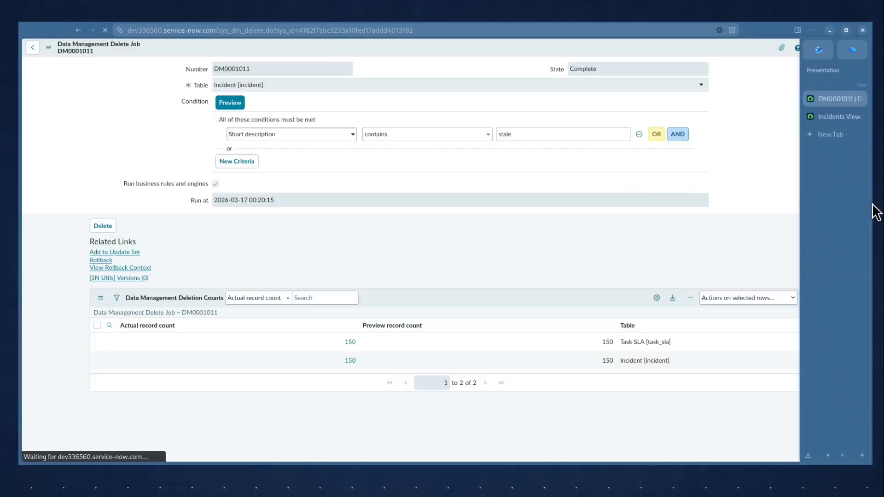
{"action": "left_click", "coordinate": [828, 121]}
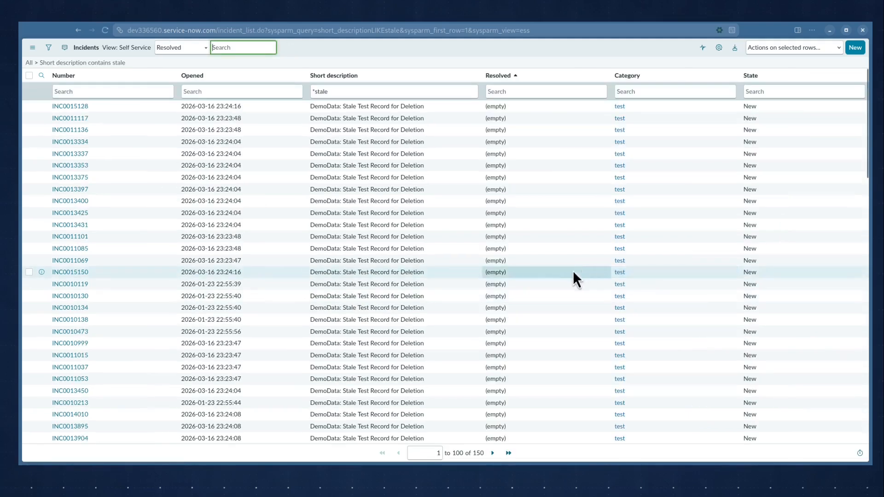
{"action": "scroll", "coordinate": [521, 291], "scroll_direction": "down", "scroll_amount": 14}
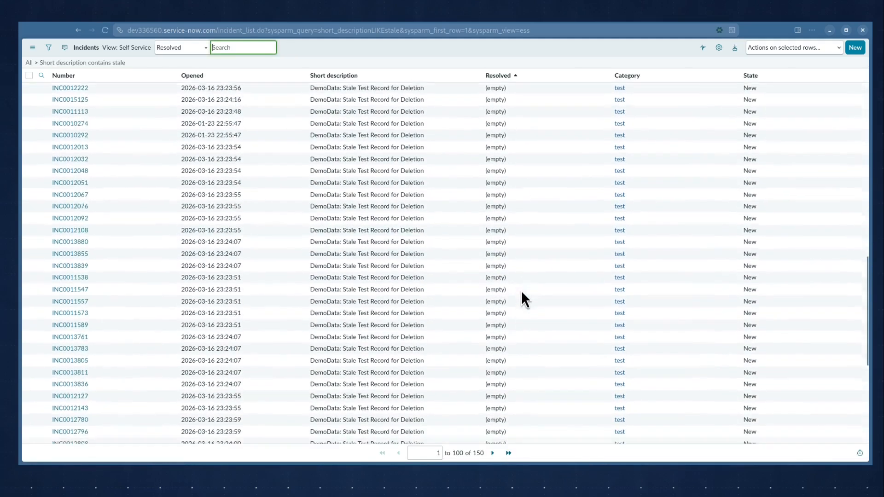
{"action": "scroll", "coordinate": [521, 291], "scroll_direction": "up", "scroll_amount": 10}
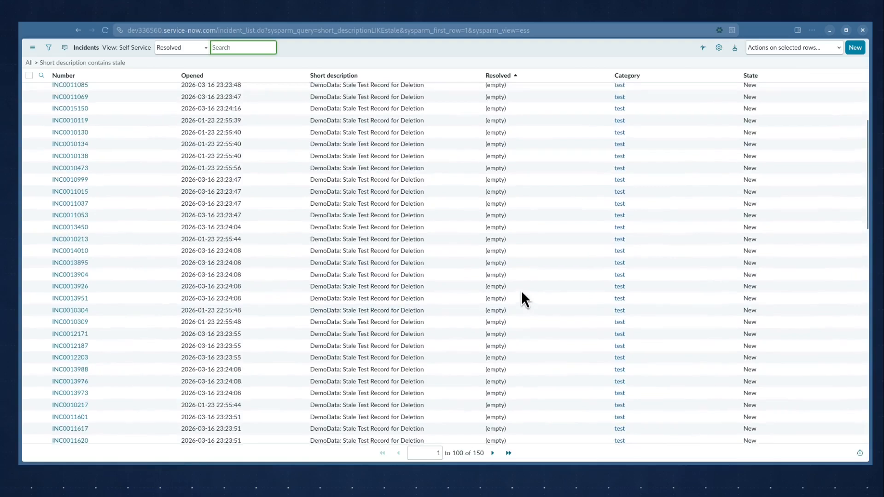
{"action": "scroll", "coordinate": [521, 291], "scroll_direction": "up", "scroll_amount": 4}
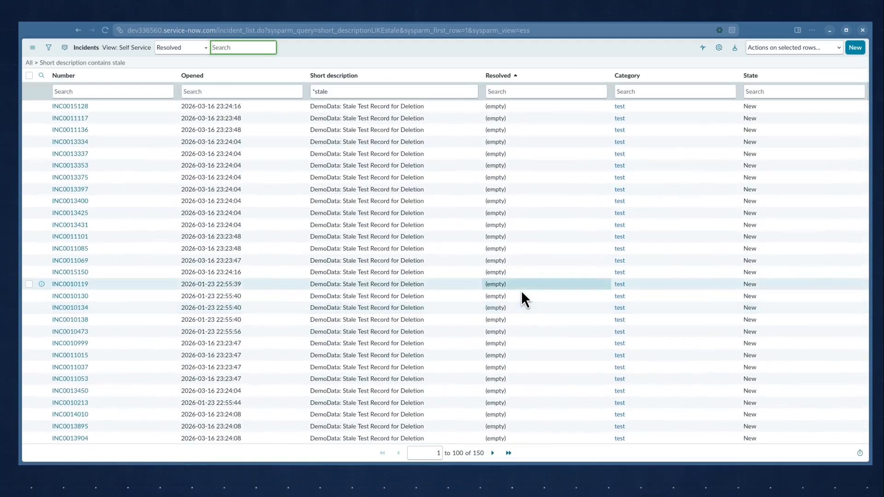